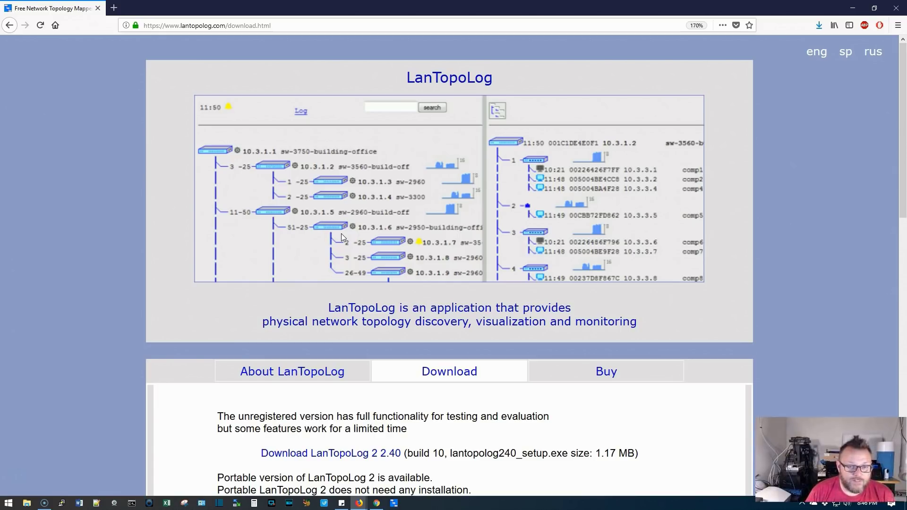
Step: Switch to LanTopoLog and bring up the Step 1 switch-discovery page
scroll(341, 233, down, 5)
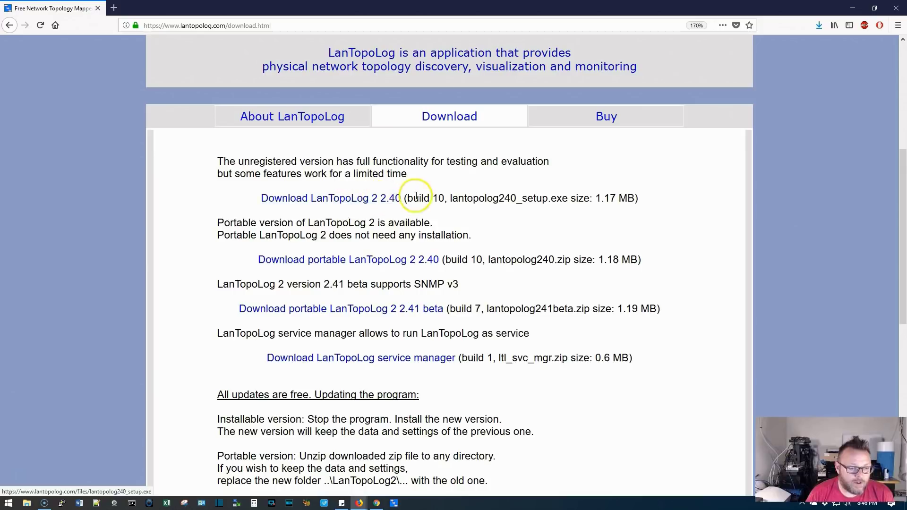
scroll(425, 222, down, 3)
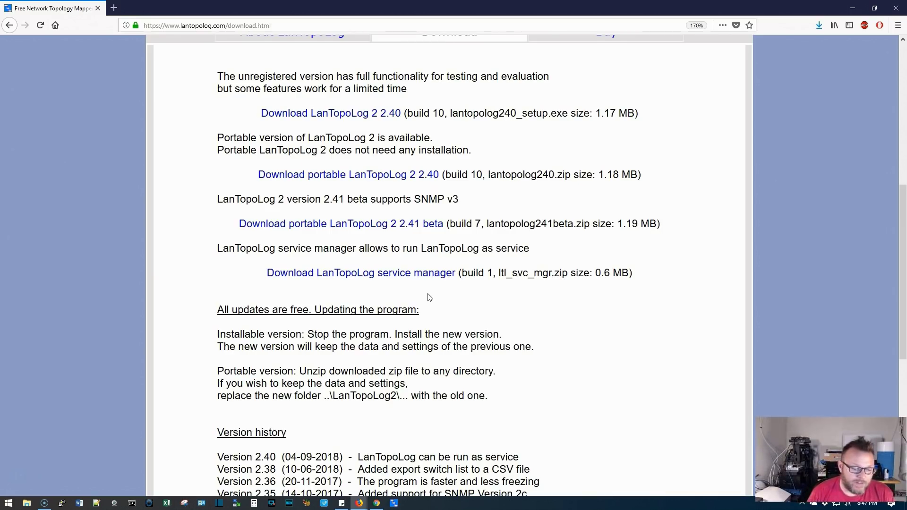
scroll(396, 298, down, 6)
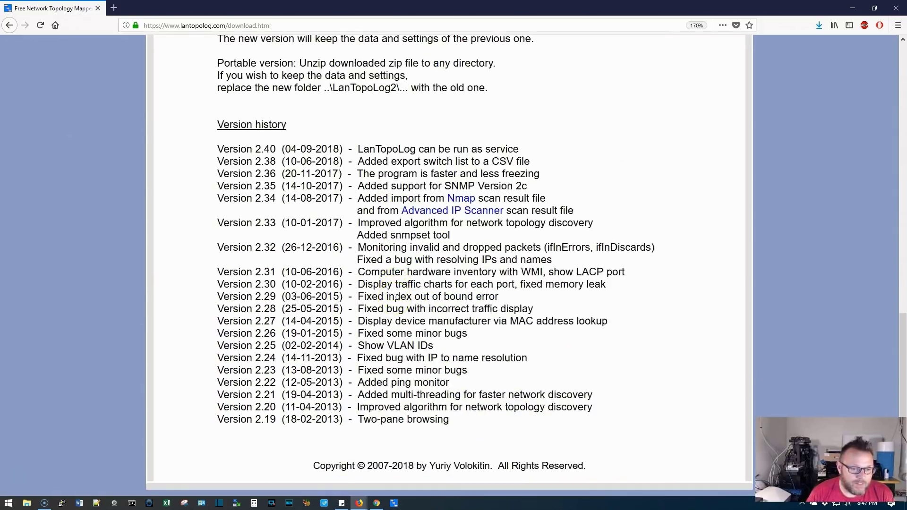
scroll(395, 298, up, 12)
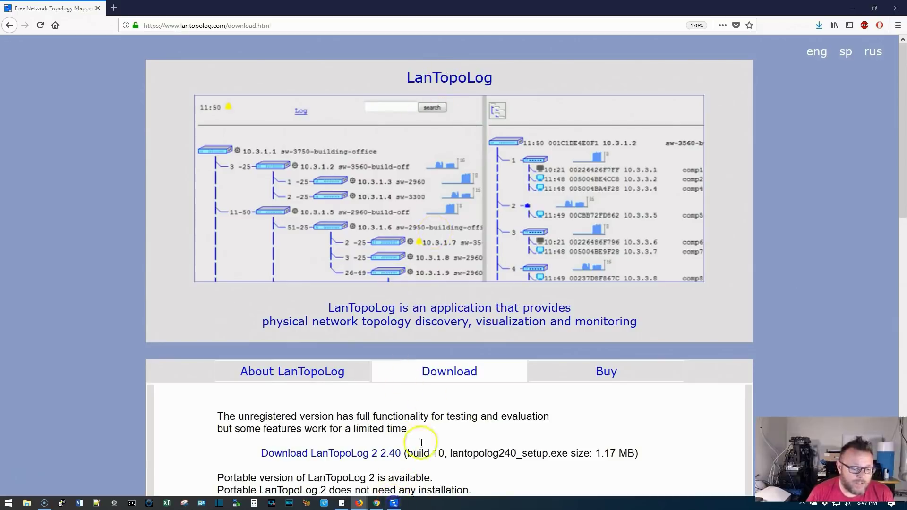
key(alt+Tab)
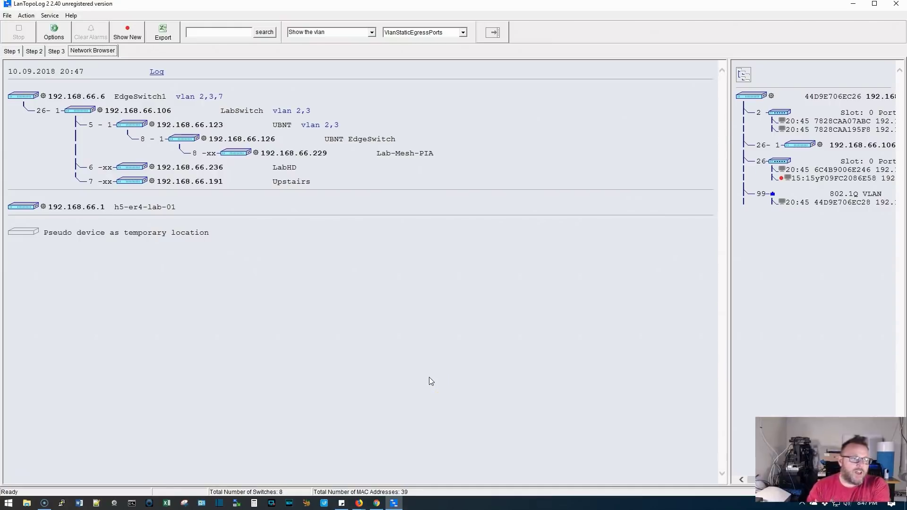
click(18, 51)
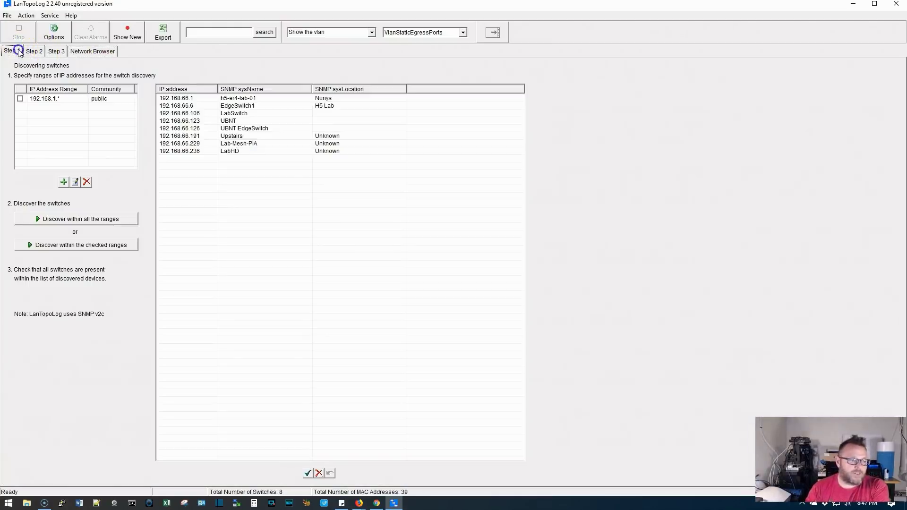
Step: Delete all eight previously discovered switches and select the 192.168.1.* address range
click(202, 99)
shift+click(207, 151)
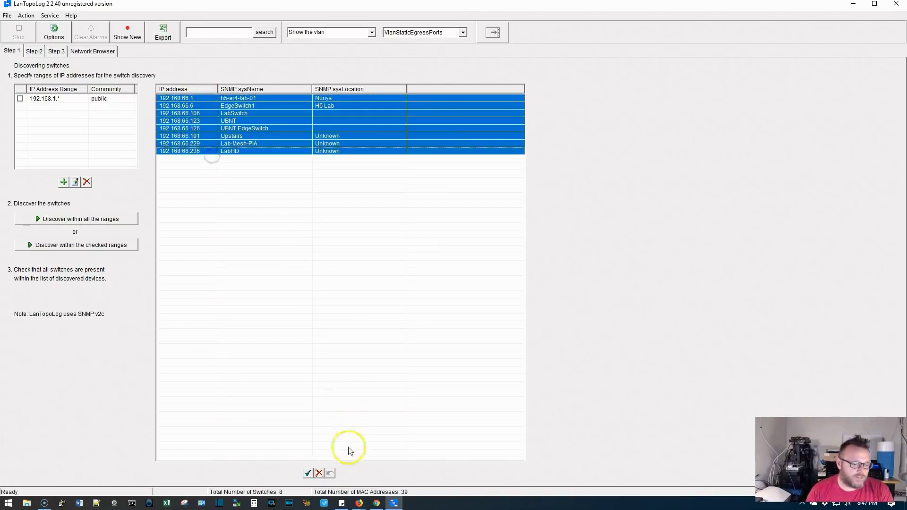
click(320, 474)
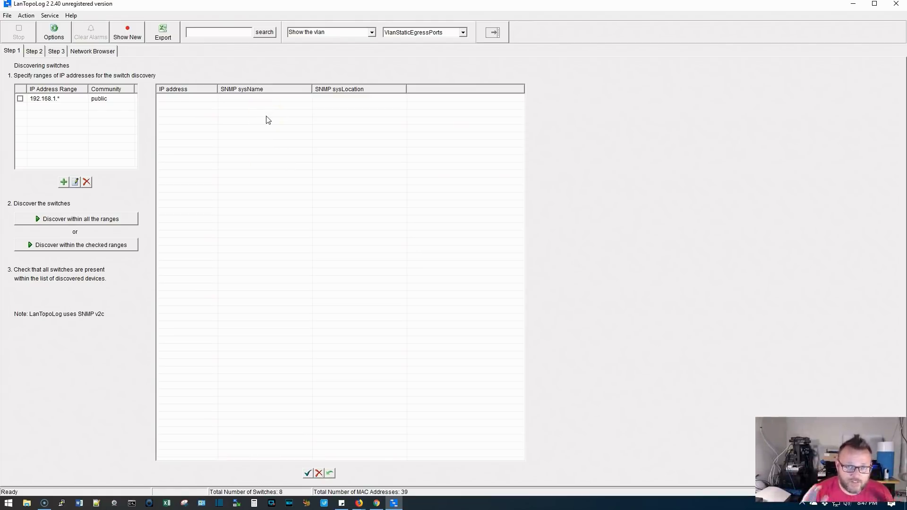
click(48, 103)
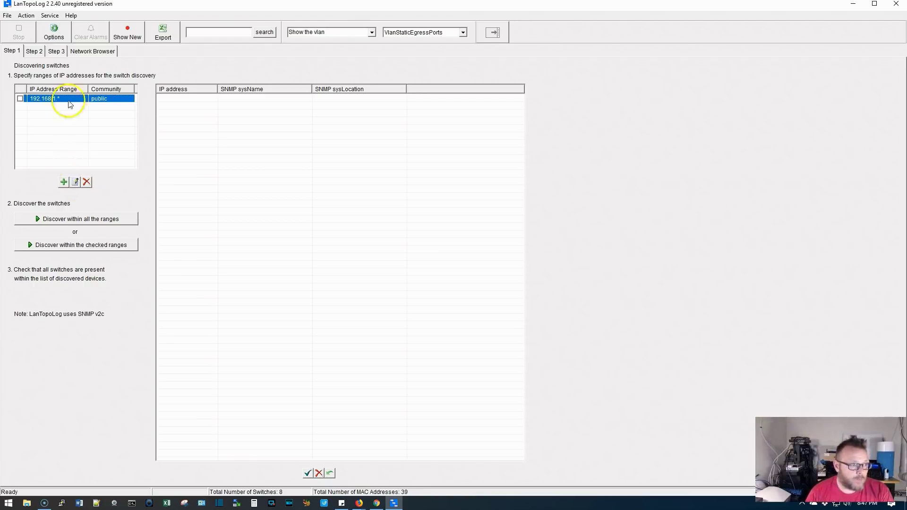
Step: Change the discovery range from 192.168.1.* to 192.168.66.* and discover switches in all ranges
click(75, 181)
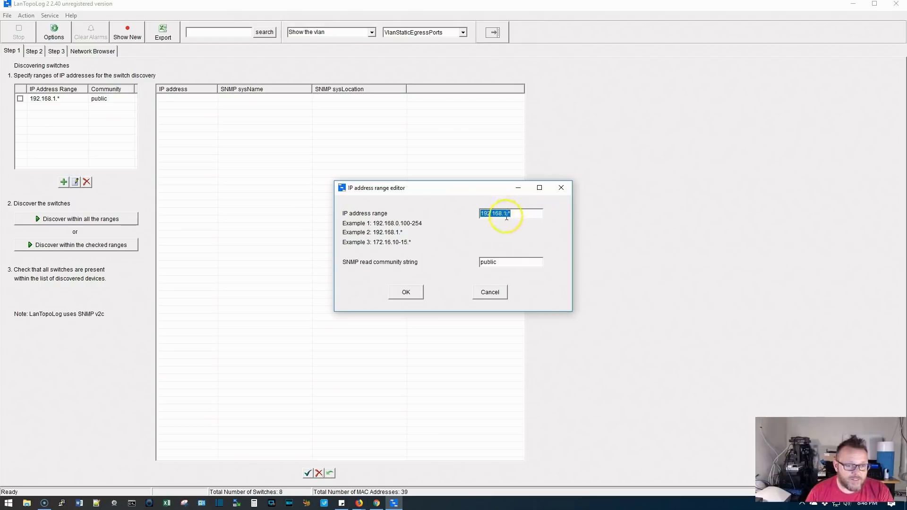
click(505, 214)
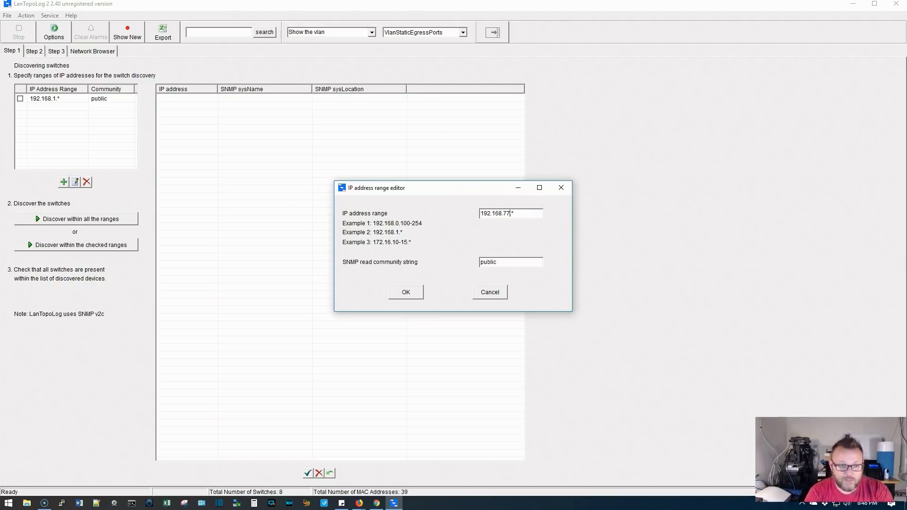
text(77)
key(BackSpace)
key(BackSpace)
text(66)
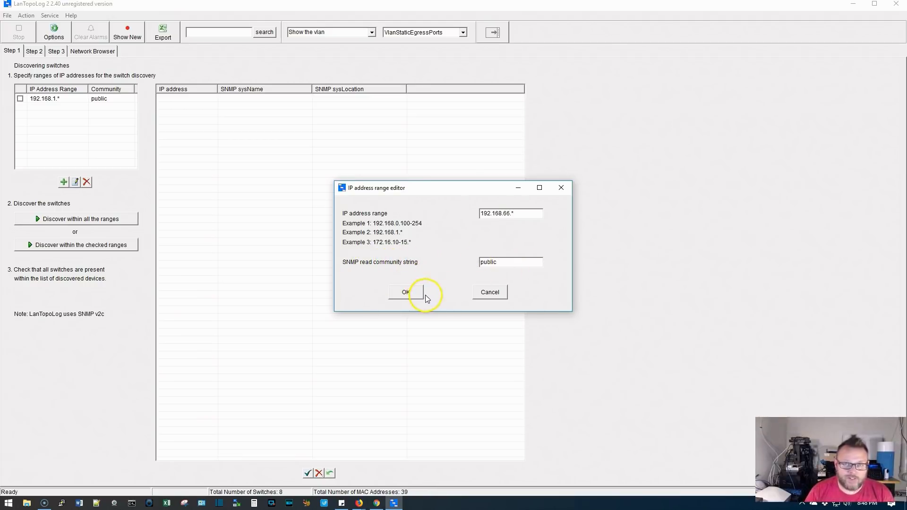
click(399, 292)
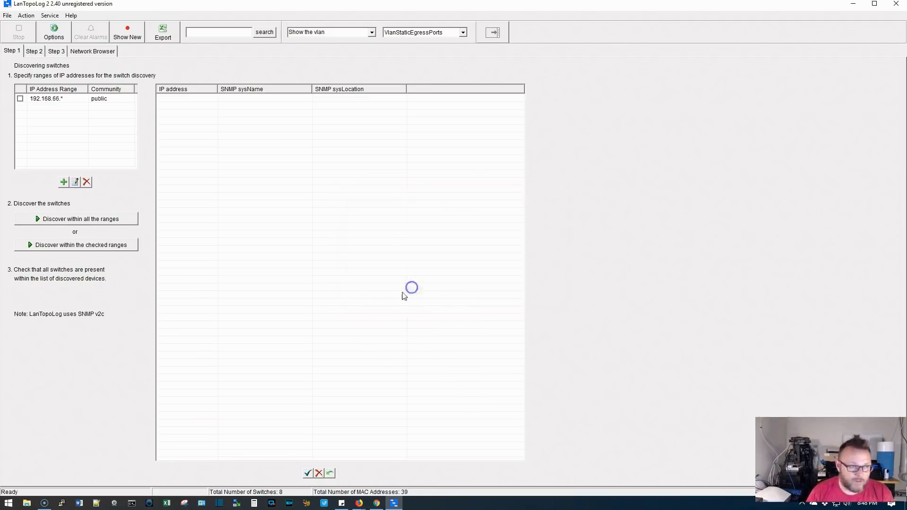
click(64, 220)
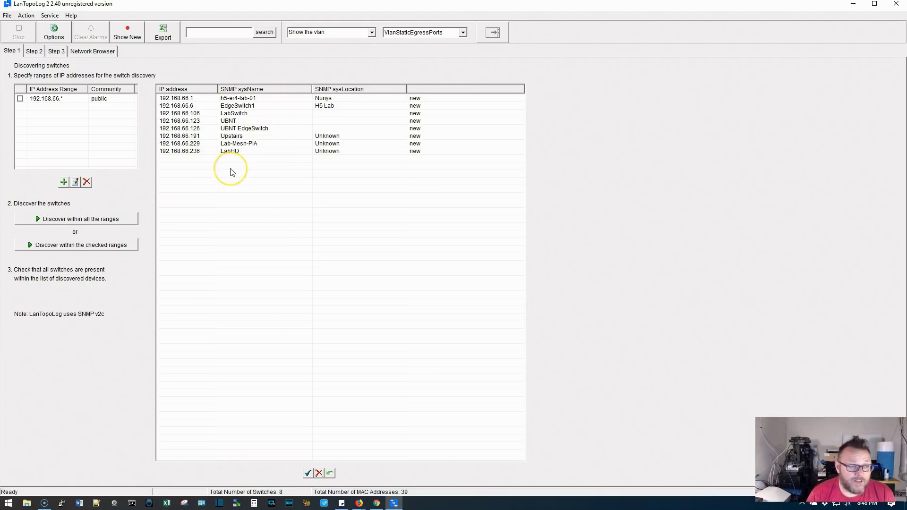
Step: Select the Lab-Mesh-PIA and h5-er4-lab-01 entries, then go to the Step 2 SNMP page
click(195, 144)
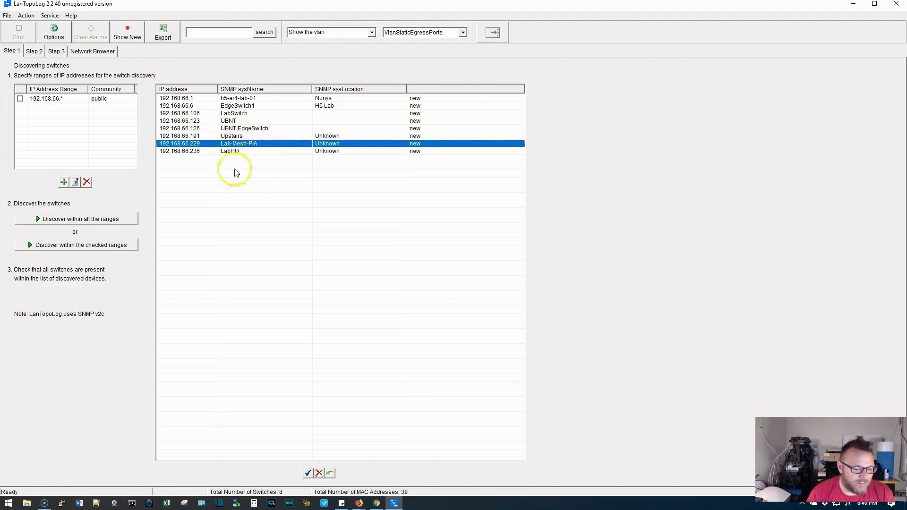
click(188, 99)
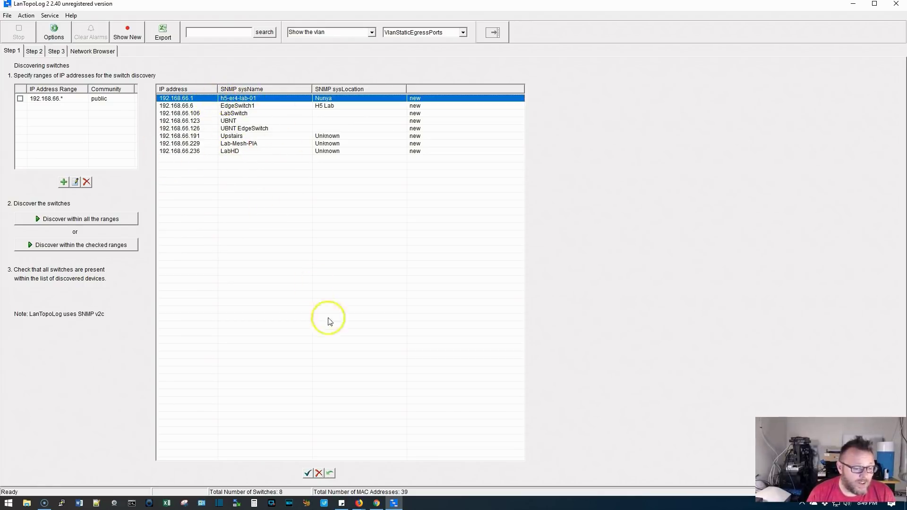
click(34, 51)
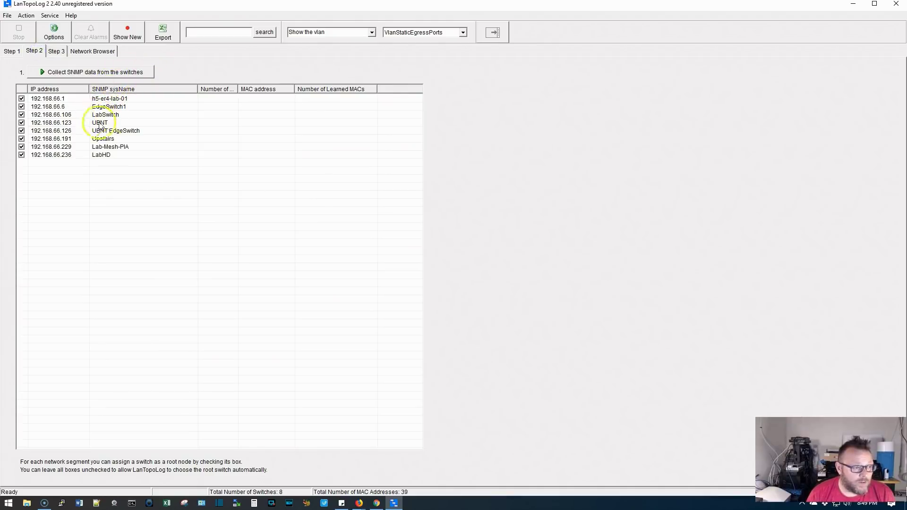
Step: Collect SNMP data from the eight discovered switches
click(78, 72)
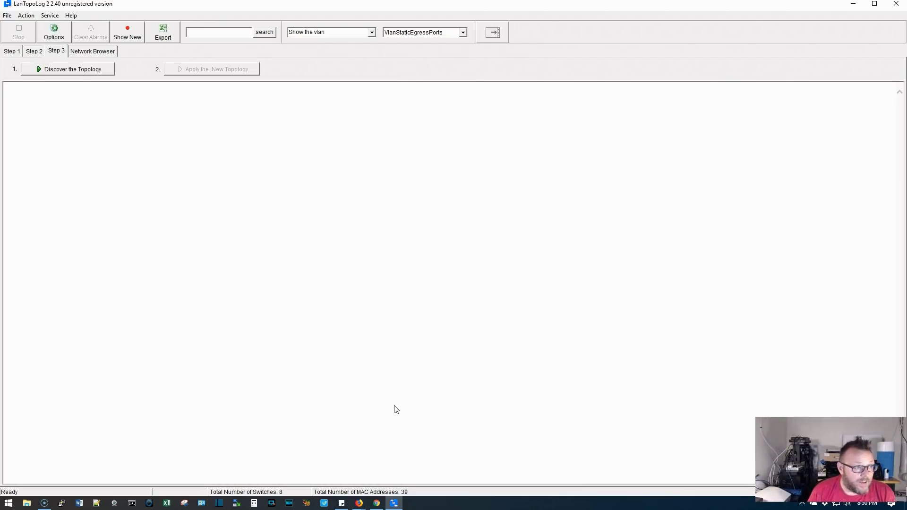
Step: Discover the network topology and apply it as the new topology
click(69, 69)
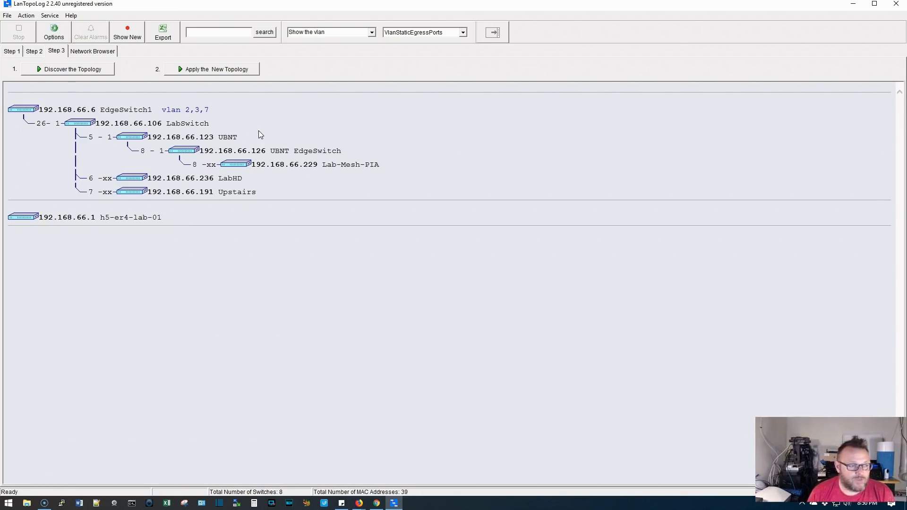
click(174, 67)
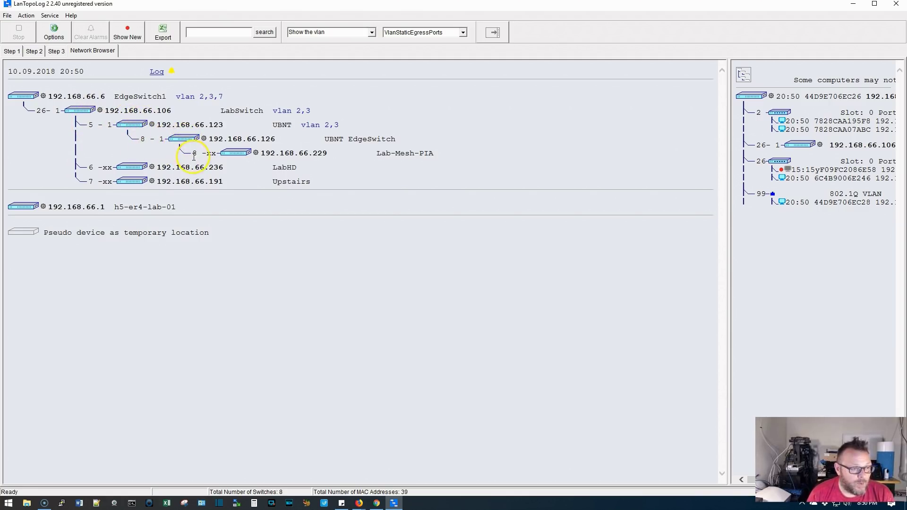
Step: Show the timestamped event log in the side panel next to the topology tree
click(210, 153)
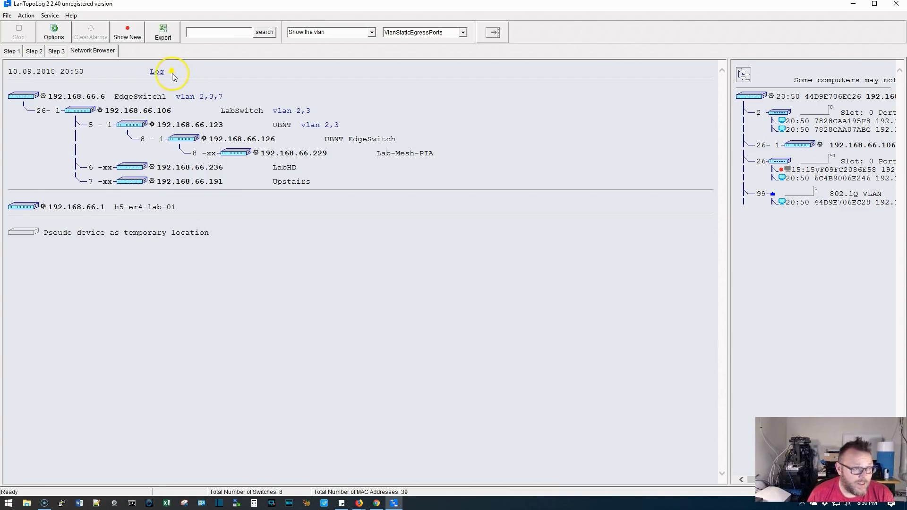
click(159, 75)
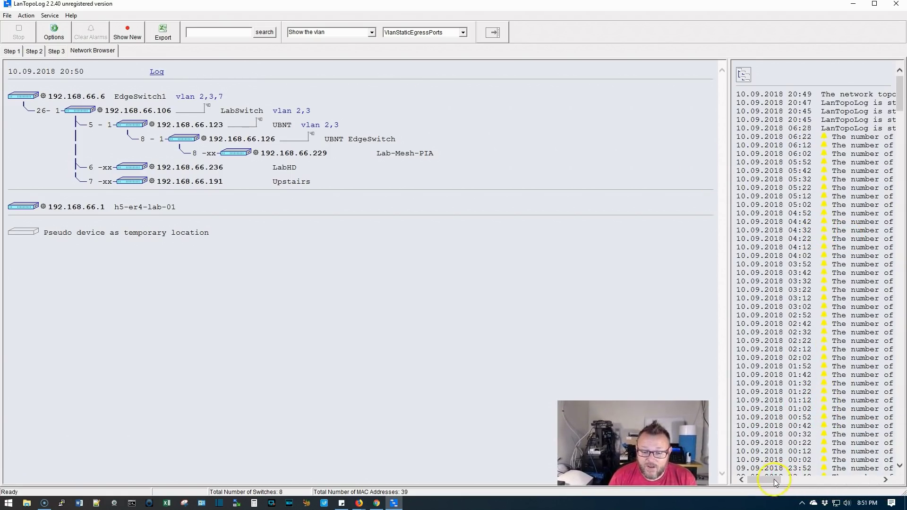
Step: Scroll through and resize the event log pane to review its entries
drag(774, 479, 877, 480)
drag(899, 94, 763, 480)
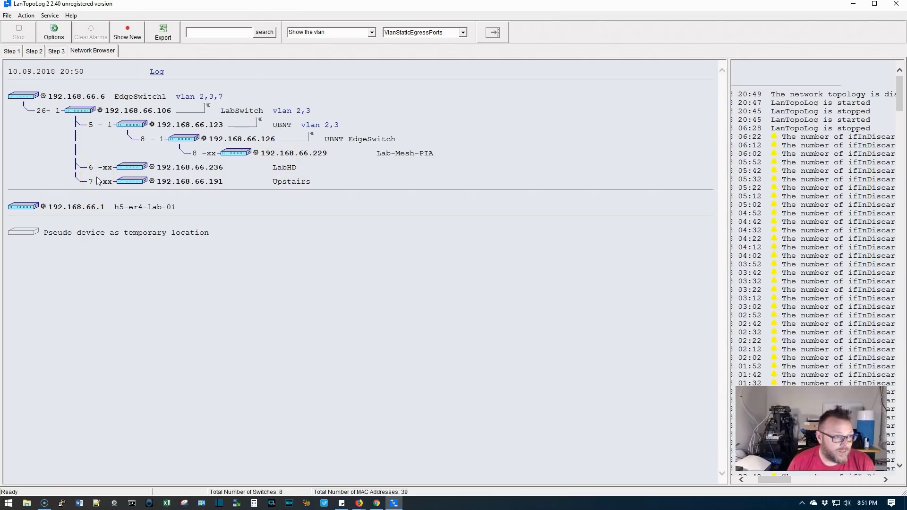
Step: Check the action menus for device 192.168.66.1 and switch 192.168.66.106 without running anything
right_click(43, 208)
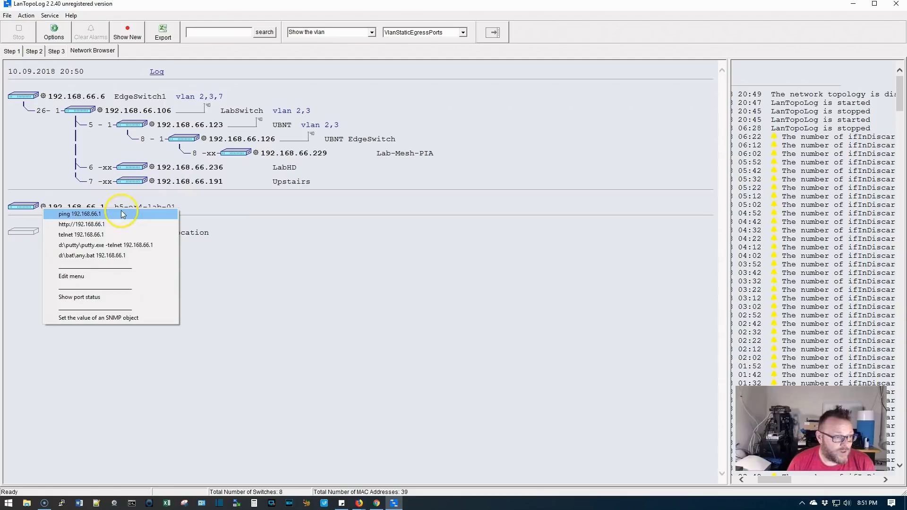
click(253, 291)
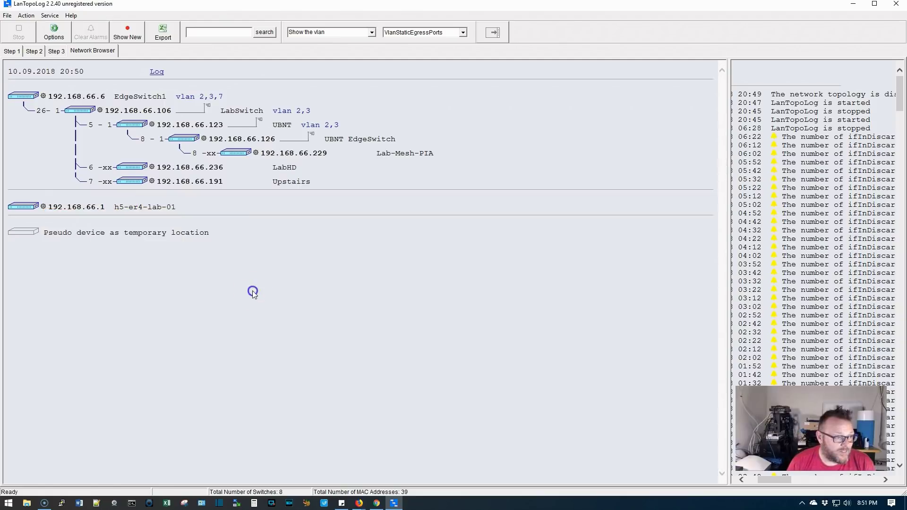
right_click(98, 110)
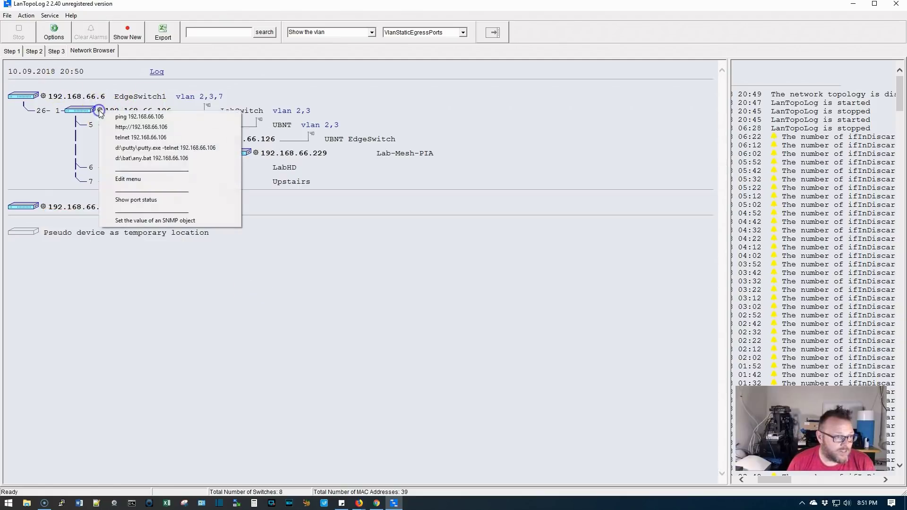
click(255, 287)
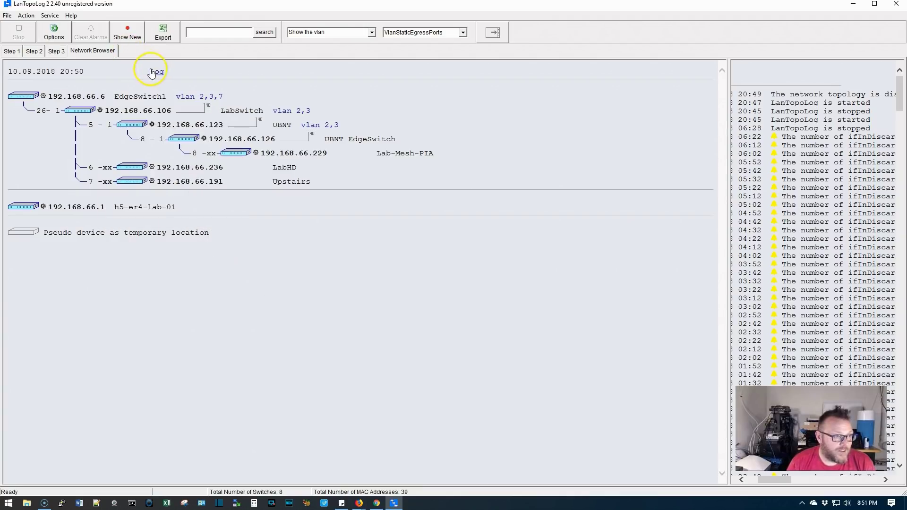
Step: Display LabSwitch 192.168.66.106's per-port connected devices and adjust the map and details pane widths
click(89, 110)
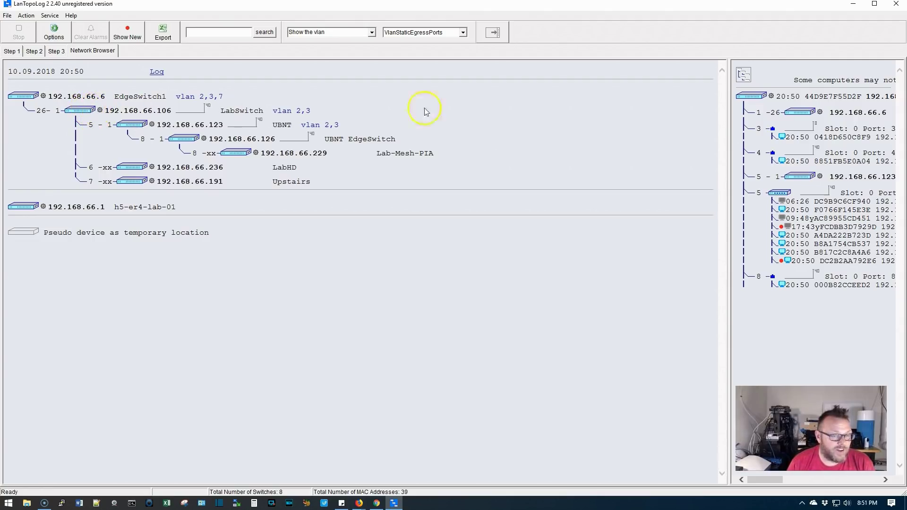
drag(727, 149, 528, 136)
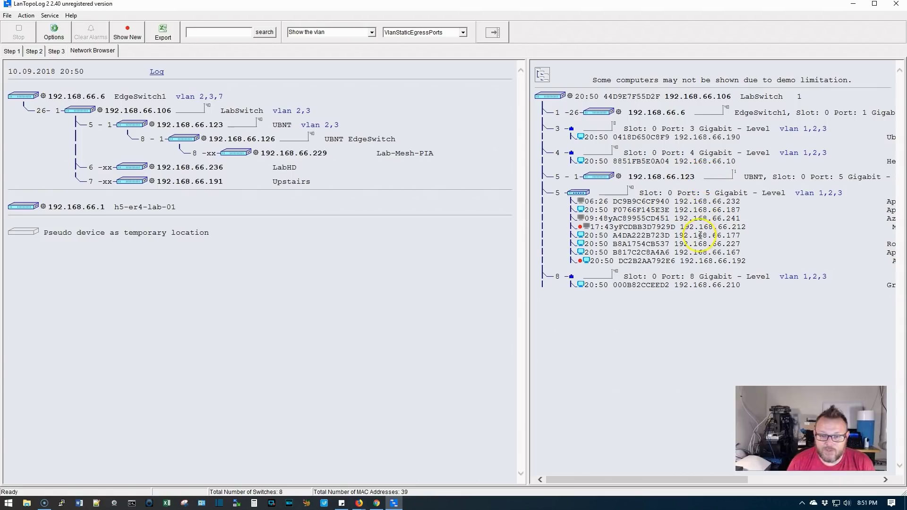
drag(668, 481, 635, 467)
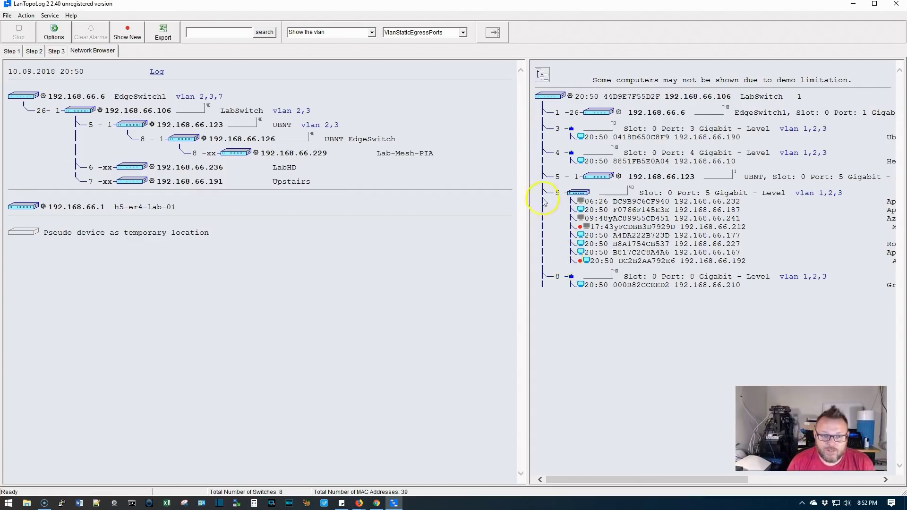
drag(526, 182, 603, 184)
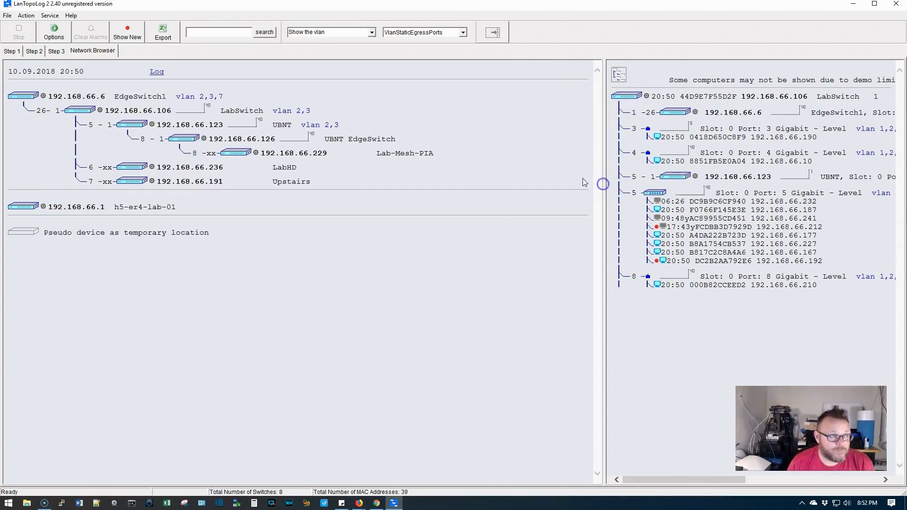
Step: In Options, enable switch location, switch description, port name and port alias, then view Discovery settings
click(52, 15)
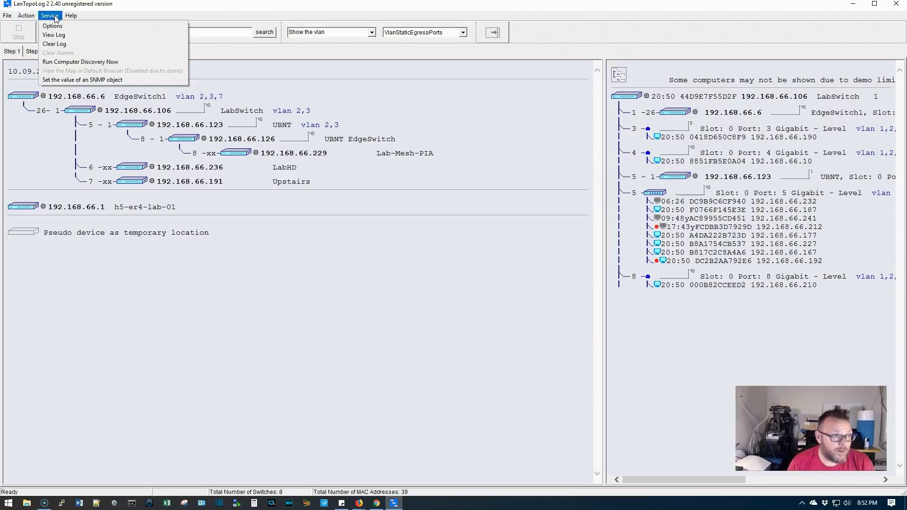
click(55, 26)
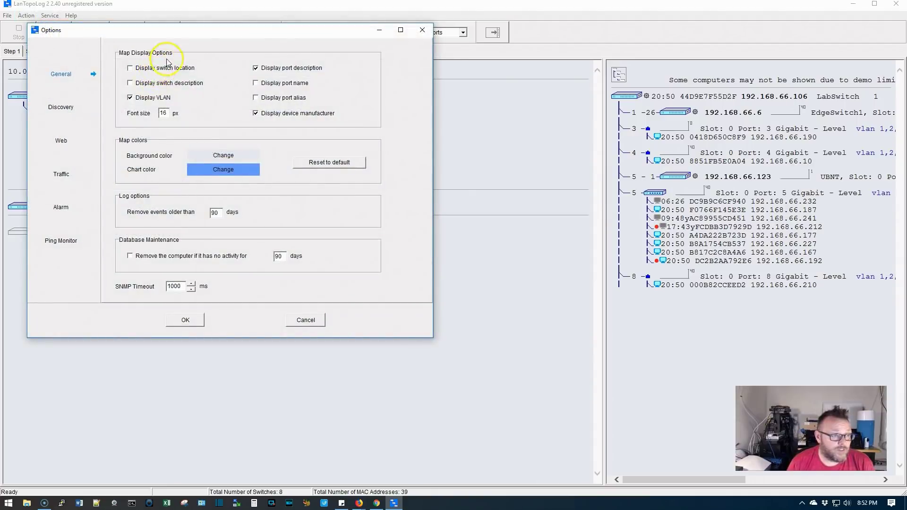
click(140, 68)
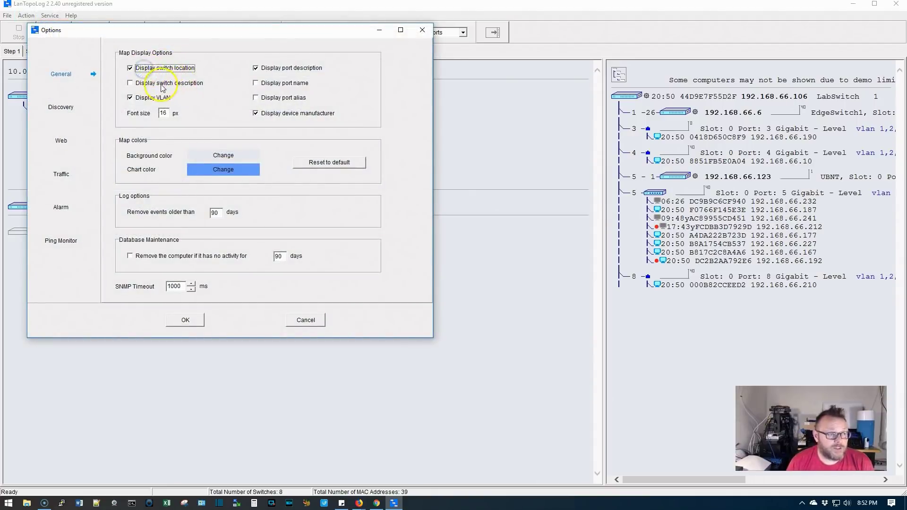
click(161, 85)
click(297, 83)
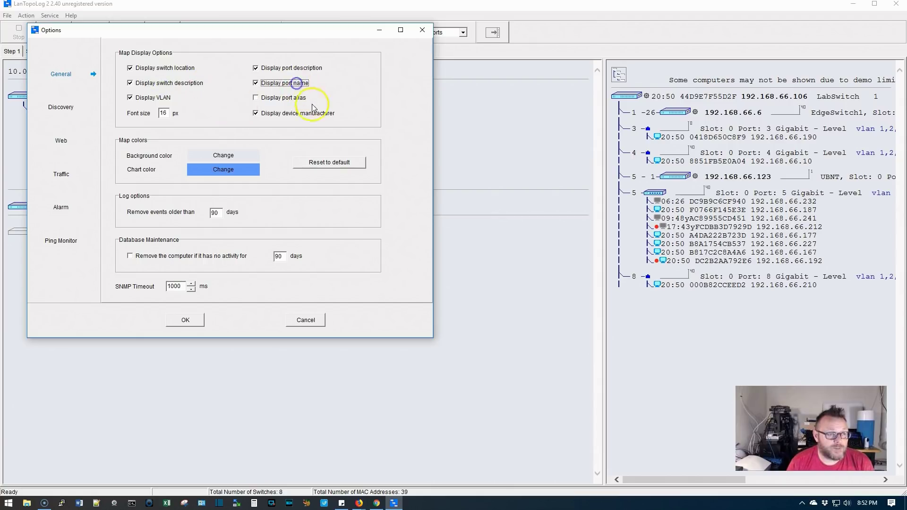
click(295, 98)
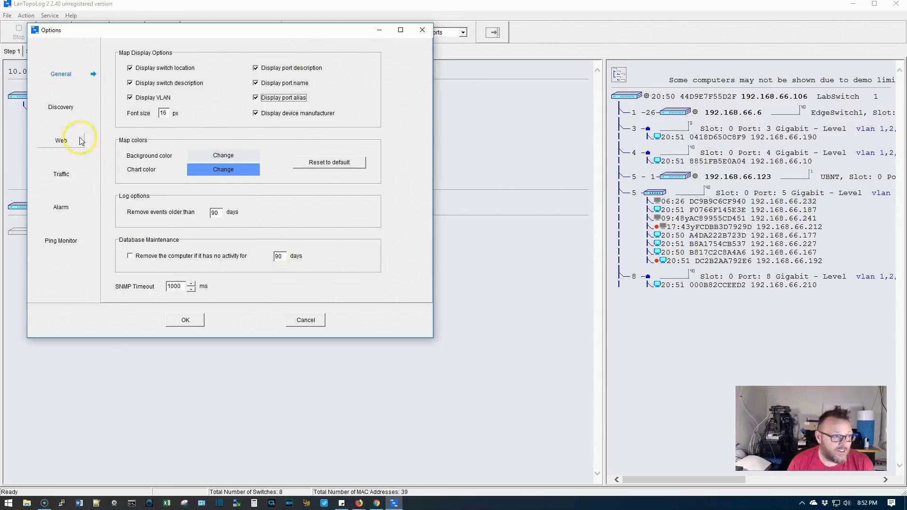
click(52, 106)
click(209, 79)
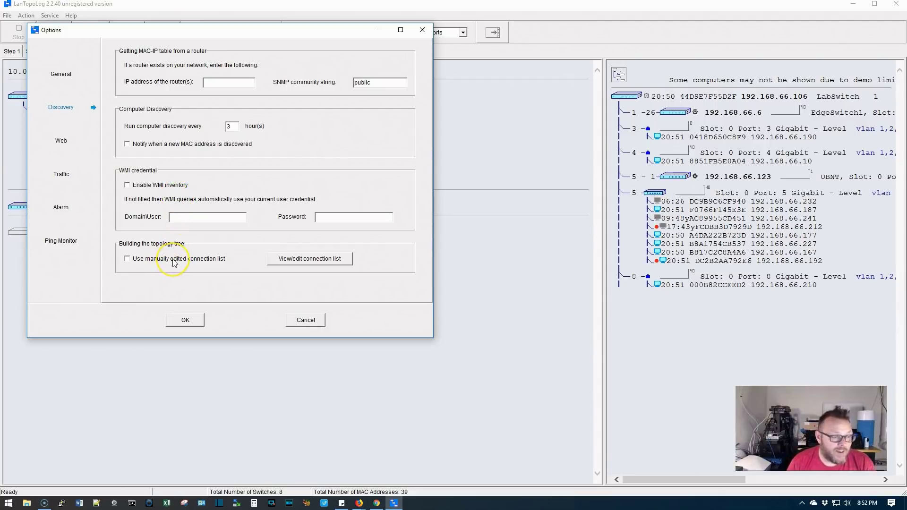
Step: Look over the Web, Traffic, Alarm and Ping Monitor options pages, then return to General
click(63, 141)
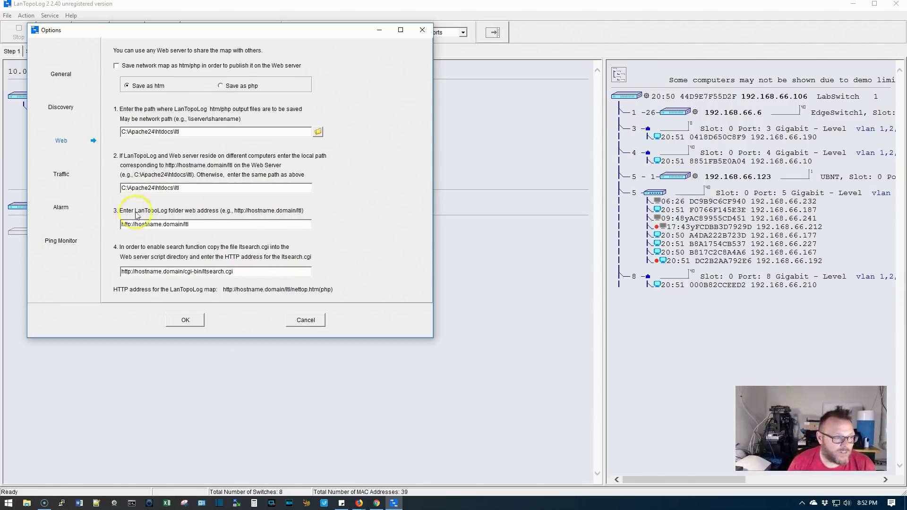
click(63, 174)
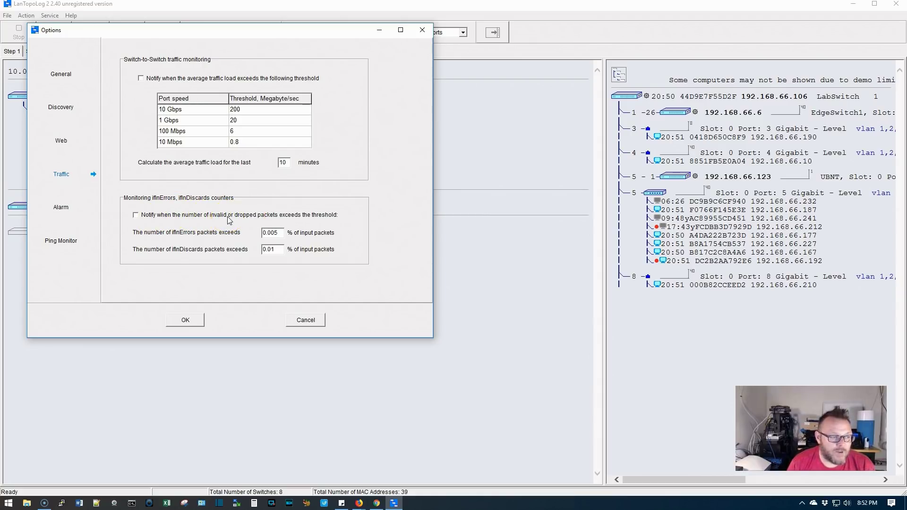
click(61, 207)
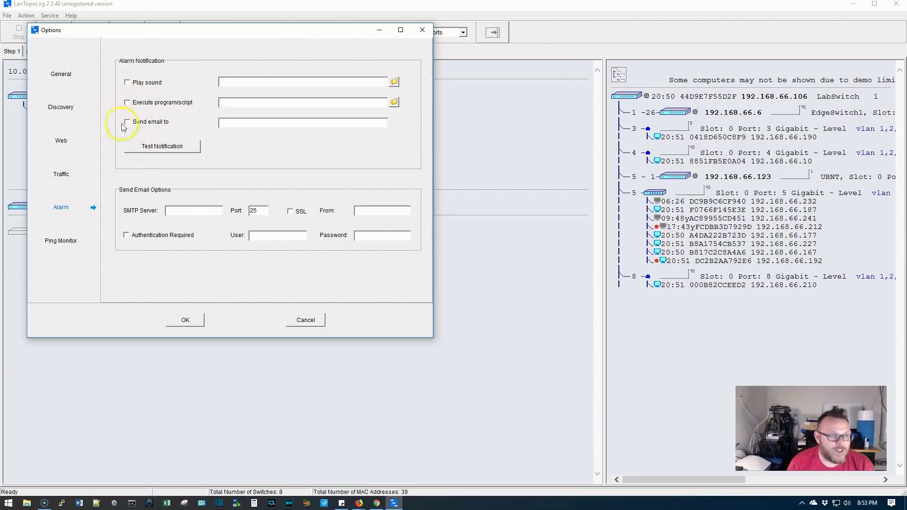
click(70, 240)
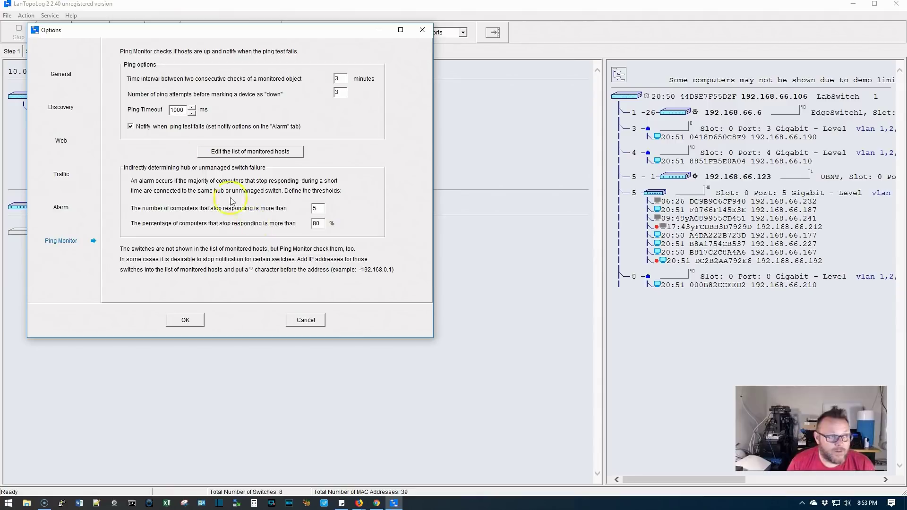
click(65, 76)
Step: Cancel the Options dialog to return to the EdgeSwitch1 topology tree and LabSwitch's per-port host list
click(305, 320)
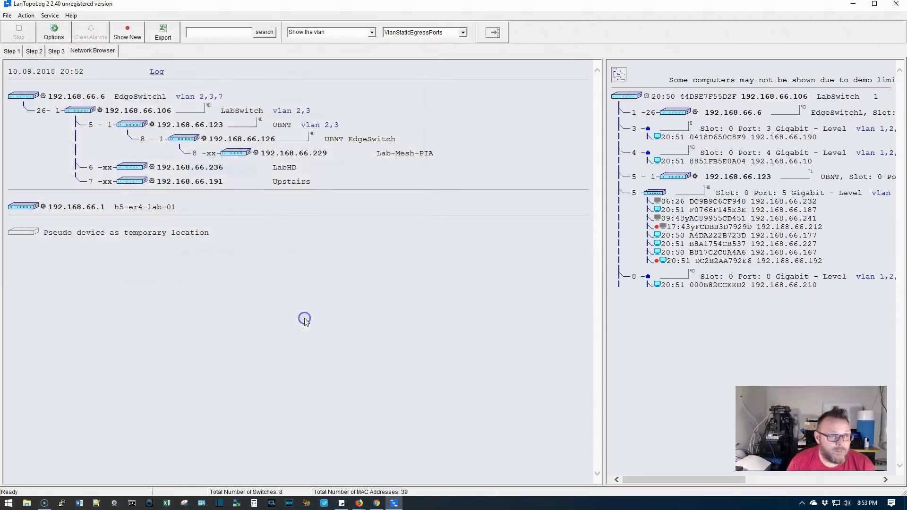